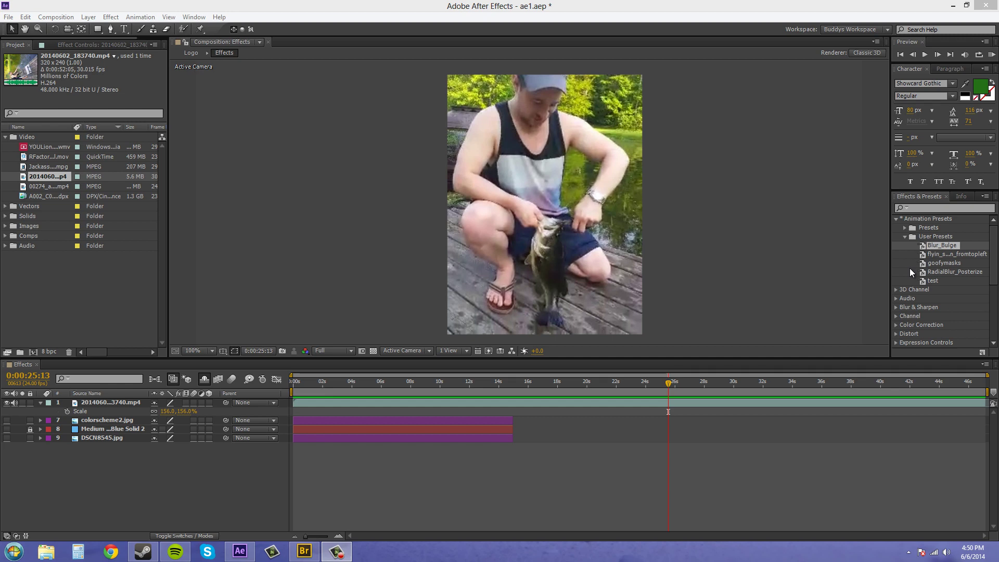
Glance through the effect categories, then return to frame 0 and RAM-preview the fishing clip
click(111, 17)
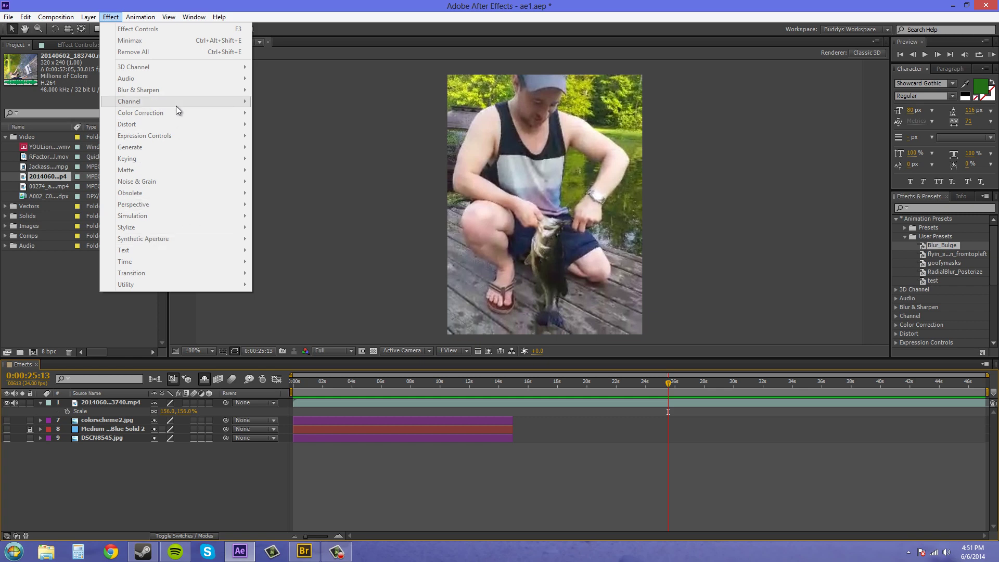
click(327, 171)
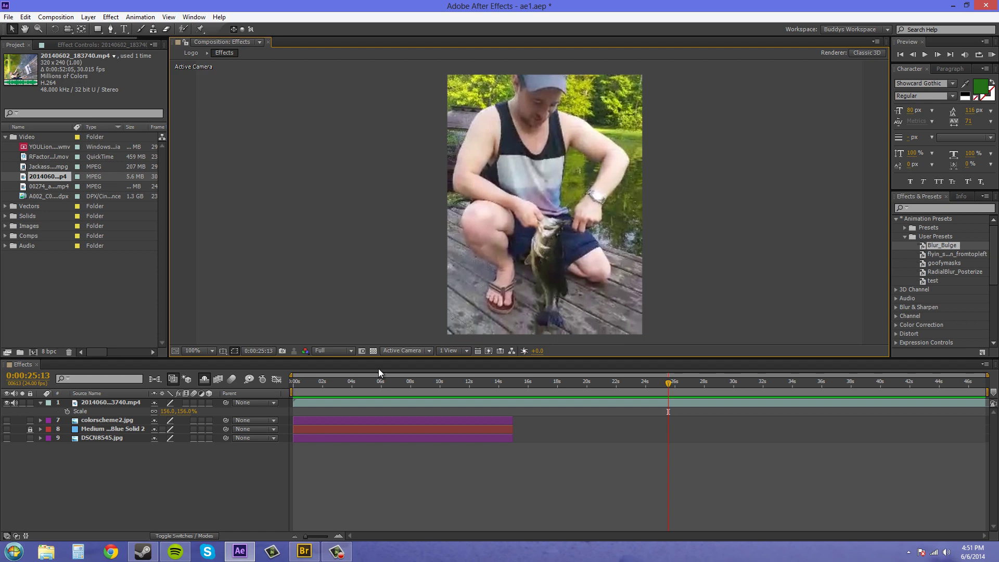
click(296, 385)
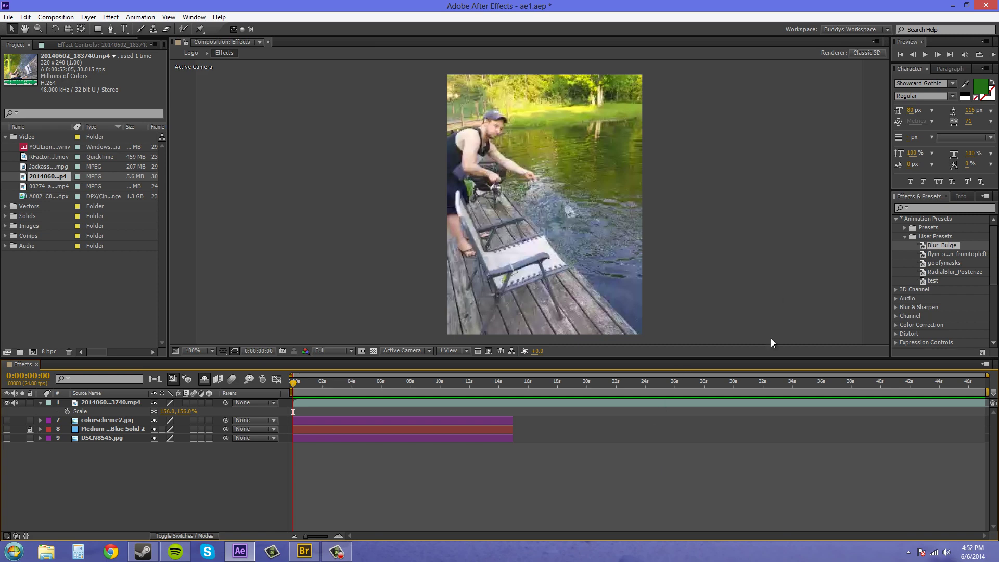
click(989, 59)
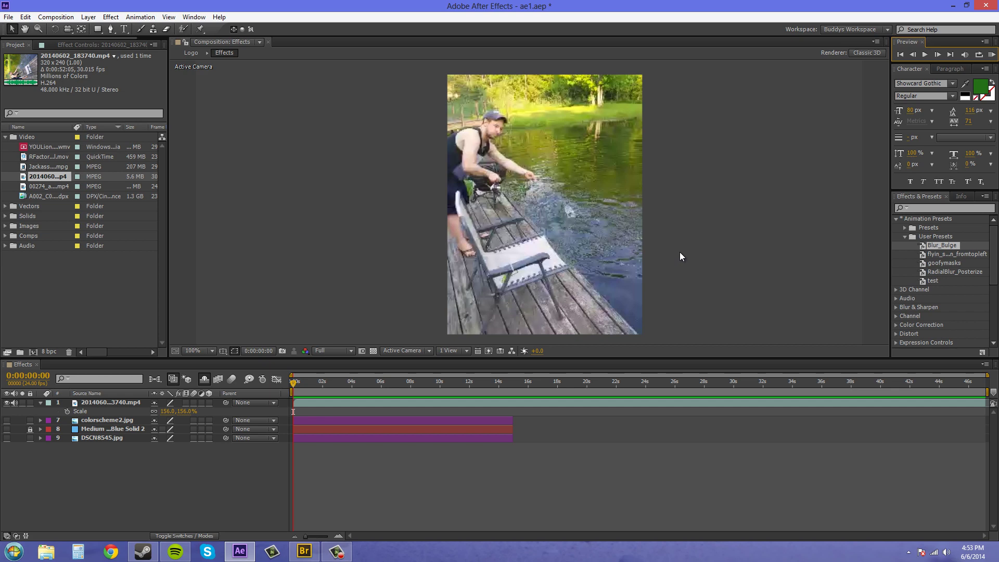
Select the fishing video layer and launch Animation > Browse Presets
click(972, 553)
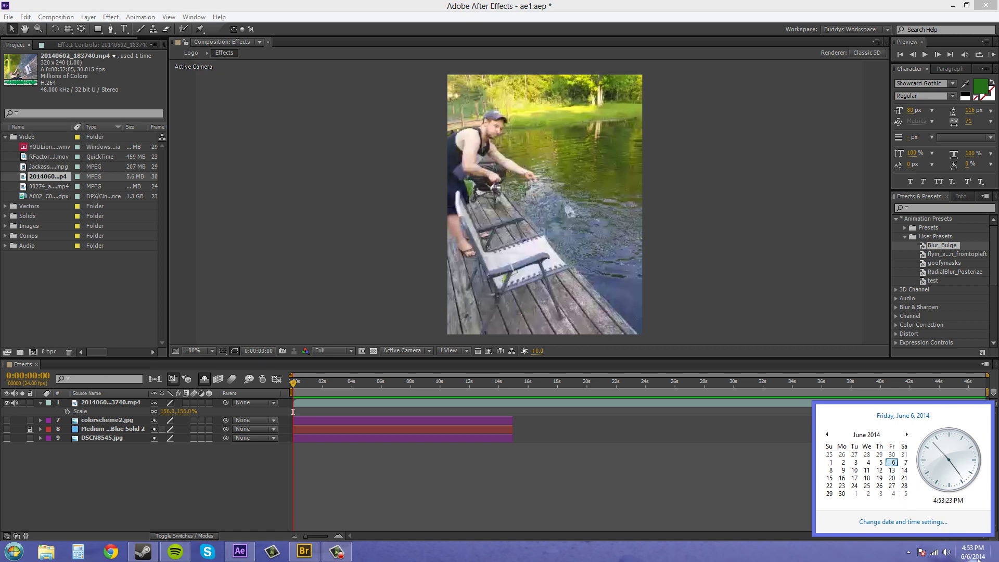
key(Escape)
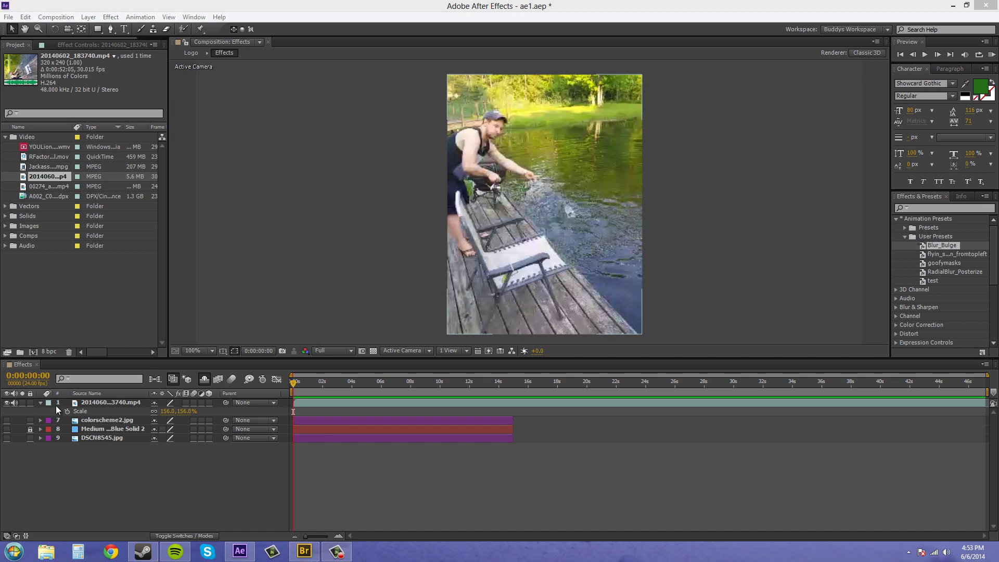
click(109, 401)
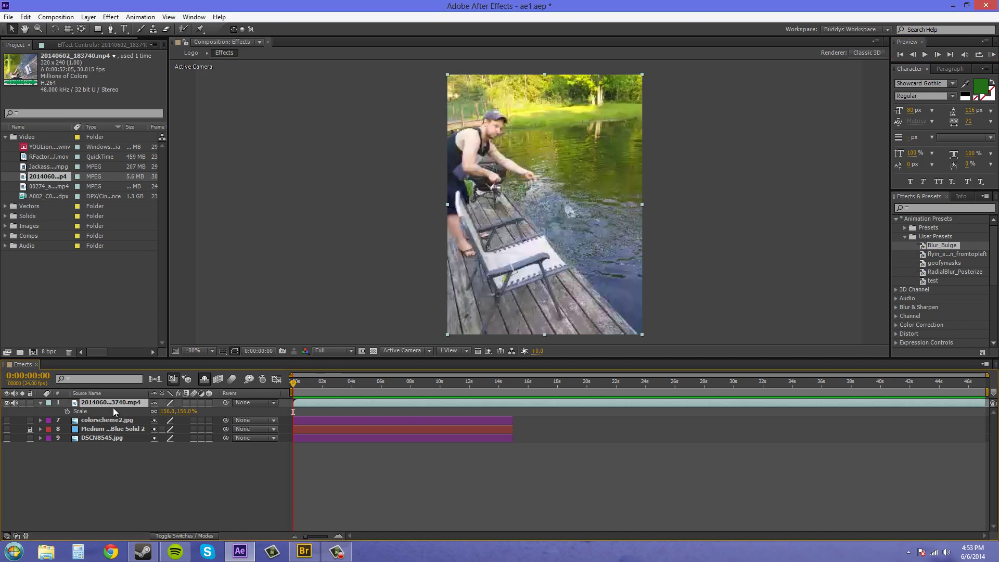
click(144, 18)
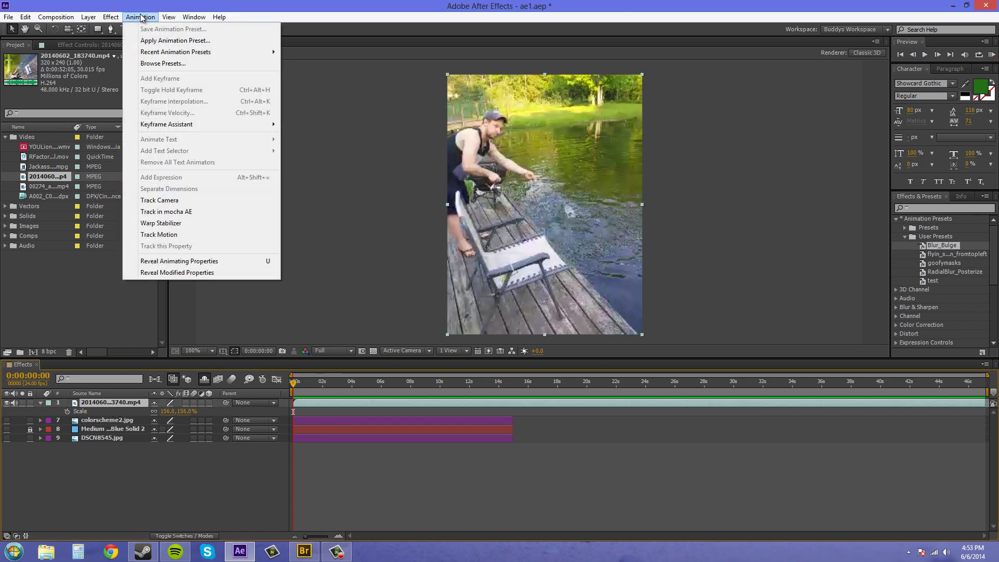
click(167, 64)
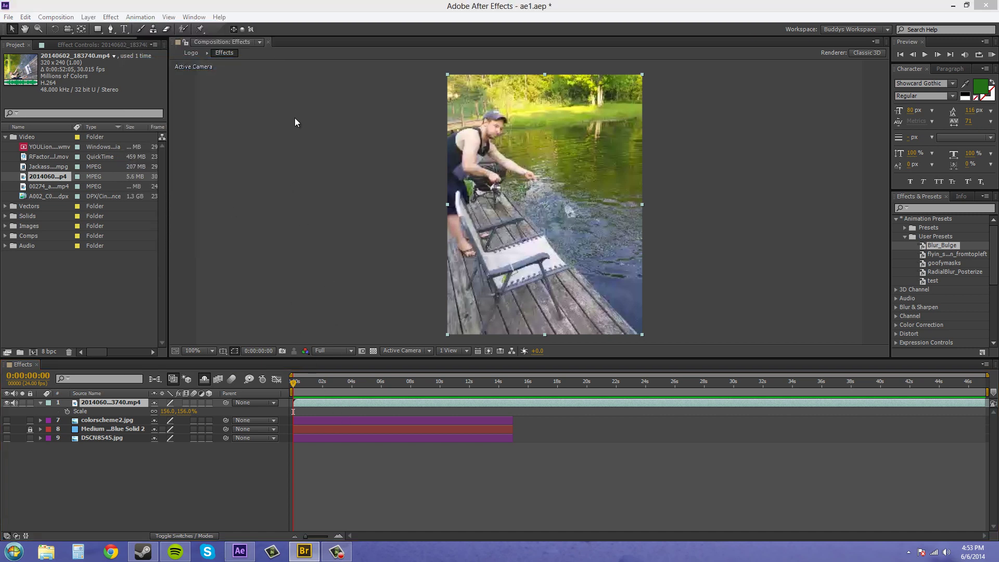
click(312, 553)
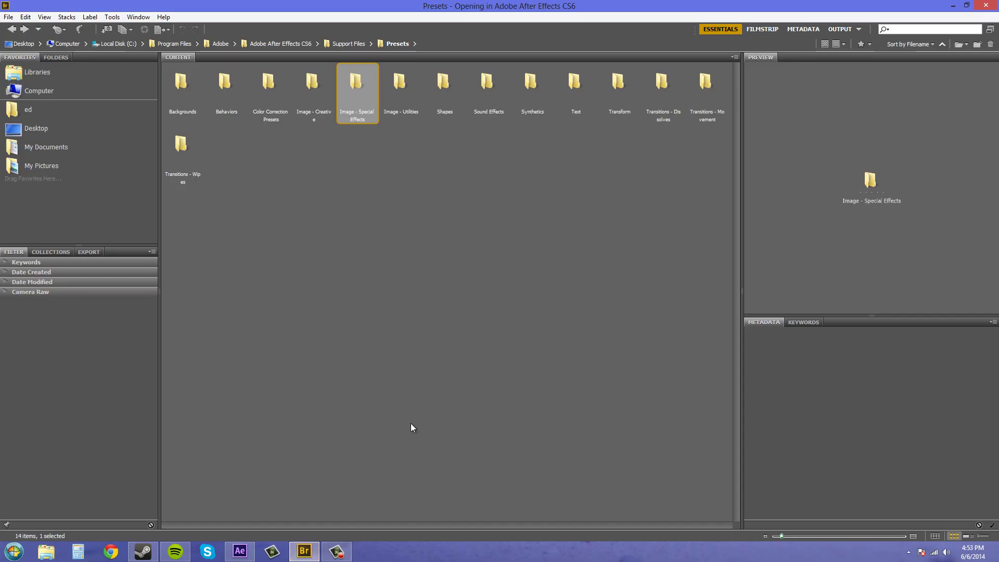
mouse_move(307, 555)
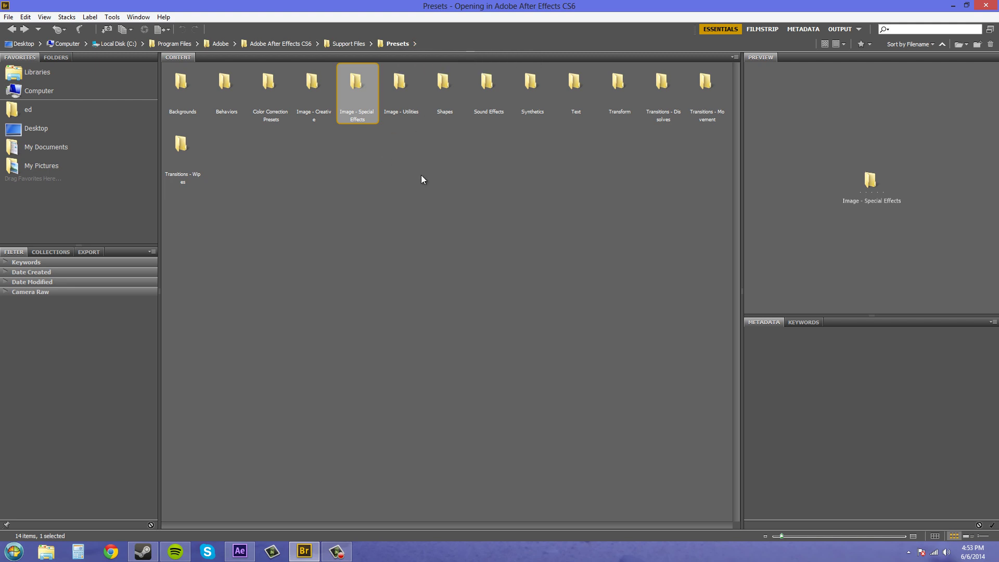
click(265, 102)
double_click(267, 100)
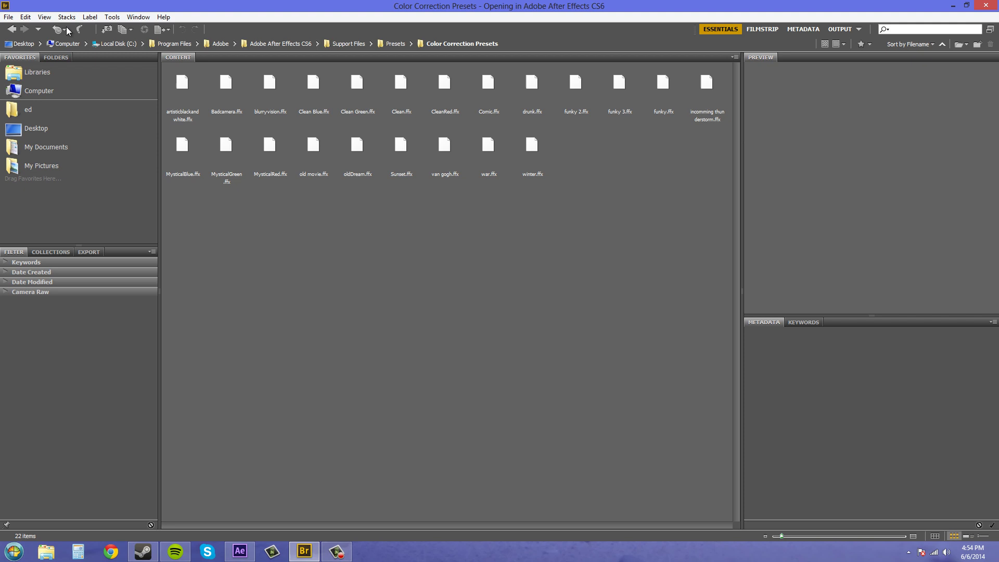
click(12, 29)
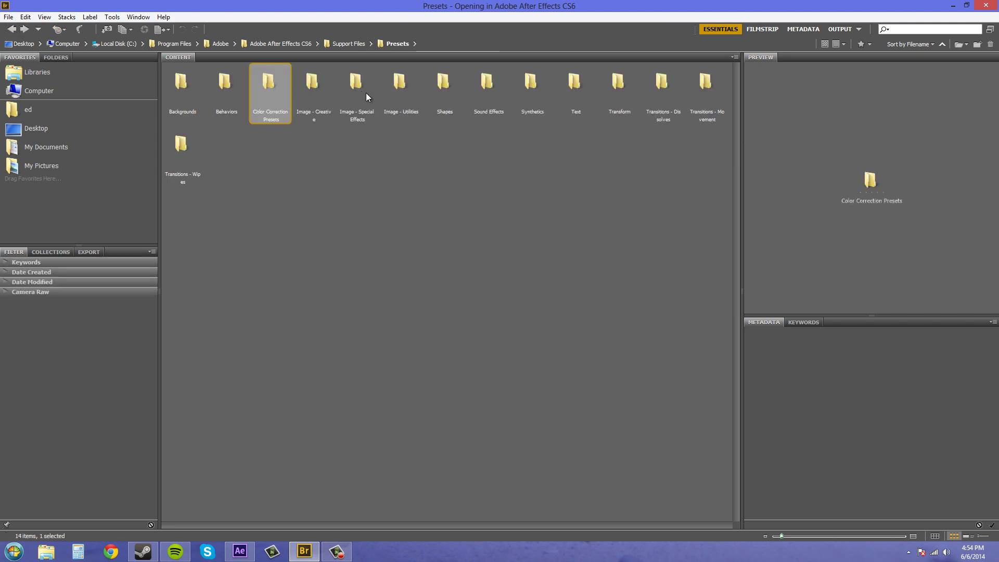
click(317, 83)
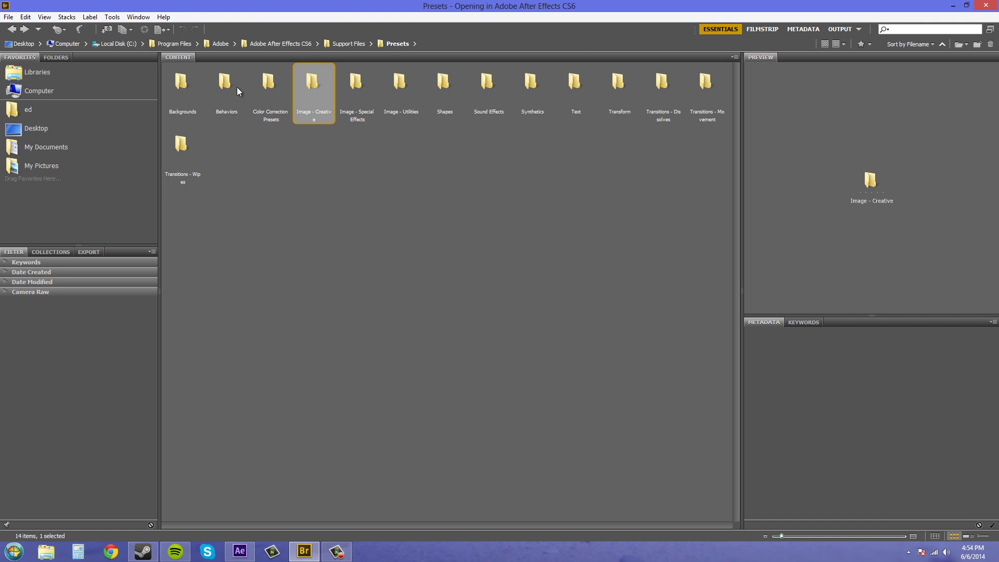
click(354, 88)
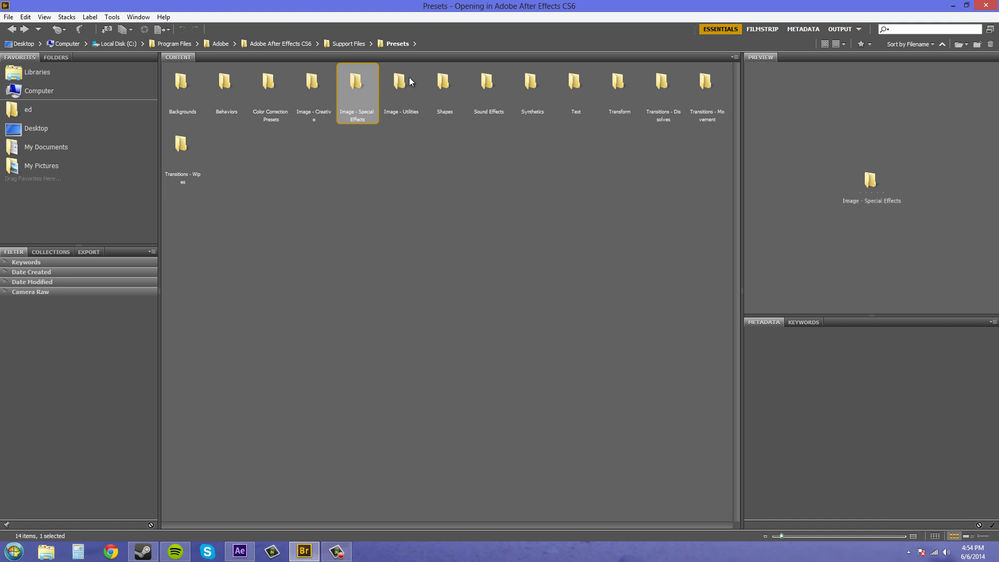
Open the Image - Special Effects folder and pick the Bad TV 2 - old preset
double_click(355, 98)
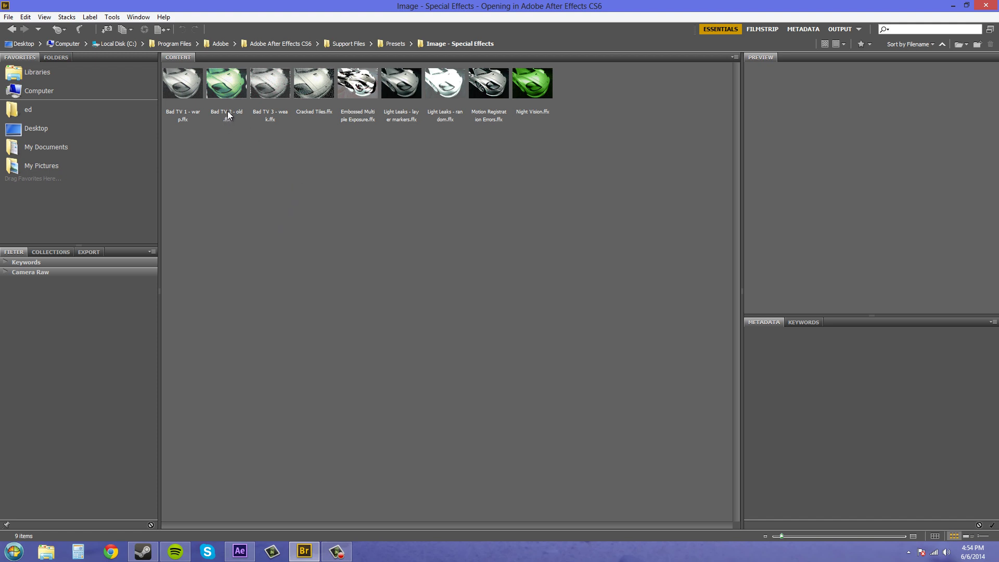
click(228, 84)
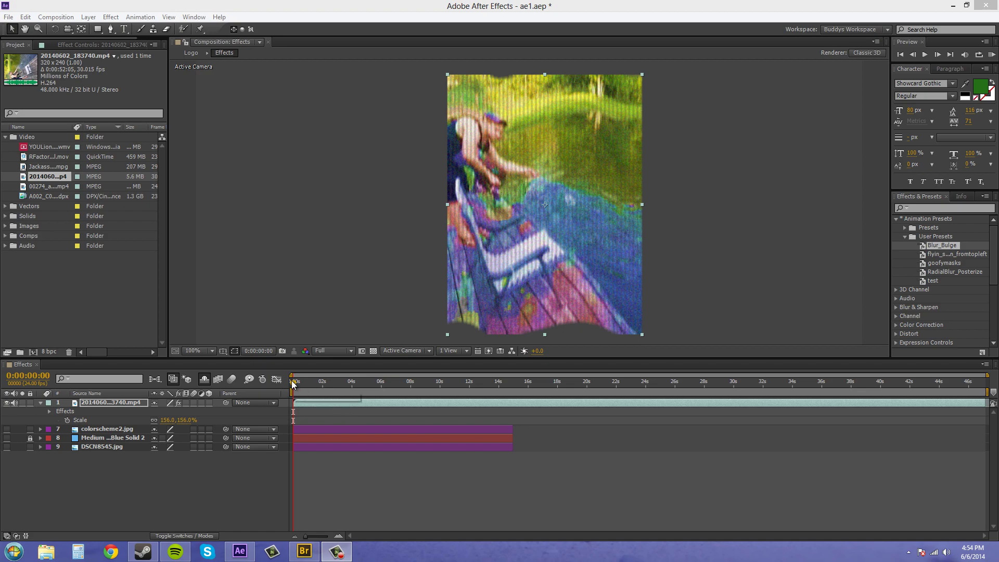
Scrub forward to 0:00:08:19 to review the Bad TV scan lines and warped edges
drag(293, 384, 422, 401)
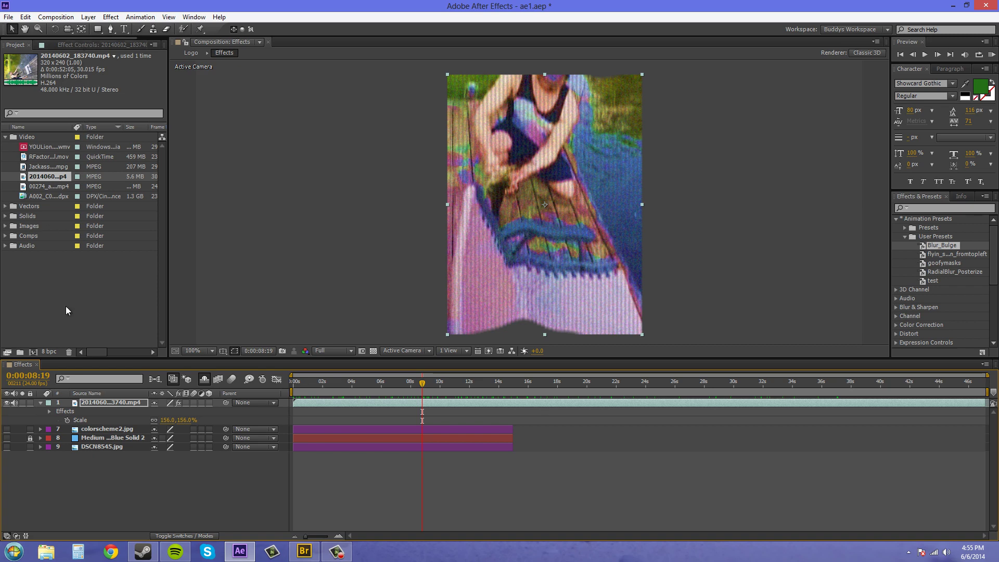
Review the Wave Warp, Box Blur, Color Balance, Noise and Venetian Blinds settings, then reselect the layer
click(82, 45)
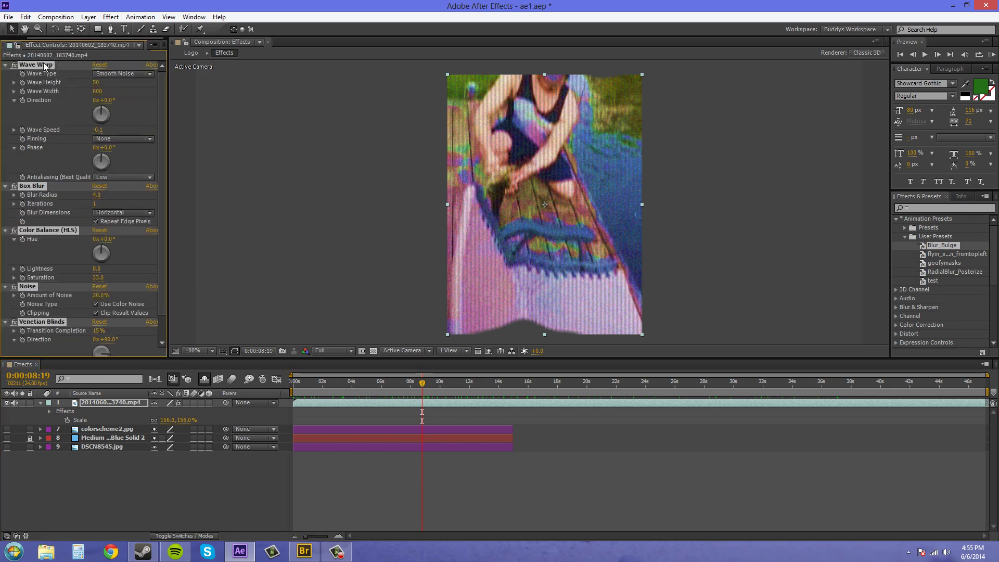
scroll(48, 197, down, 2)
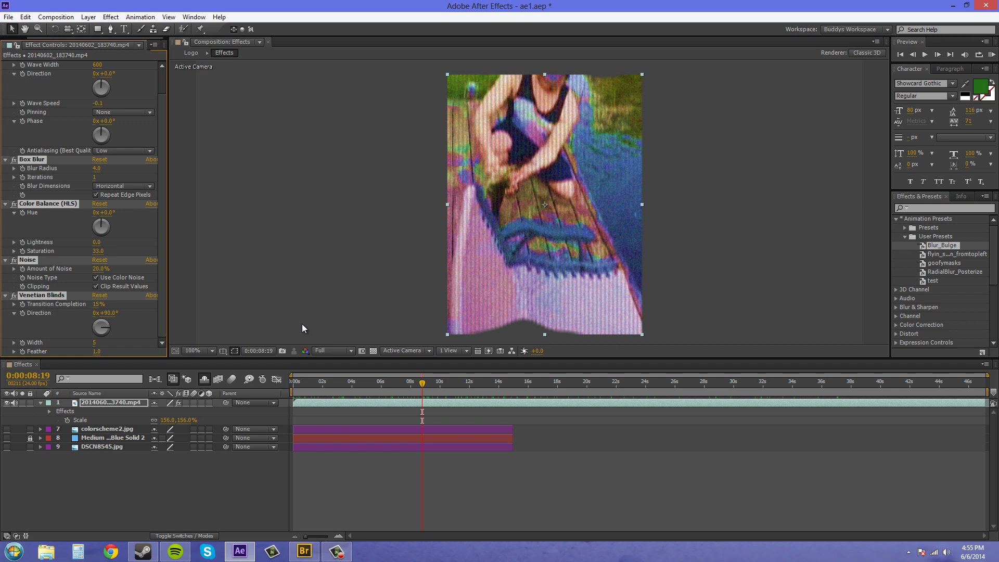
click(95, 498)
click(120, 405)
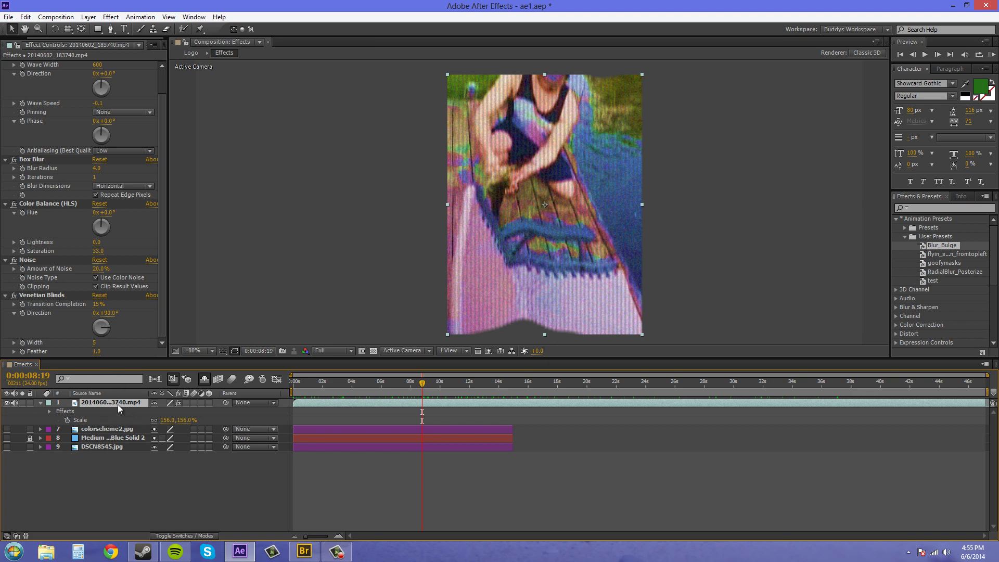
Inspect the layer's modified properties, then remove all Bad TV effects and return to frame 0
key(u)
key(u)
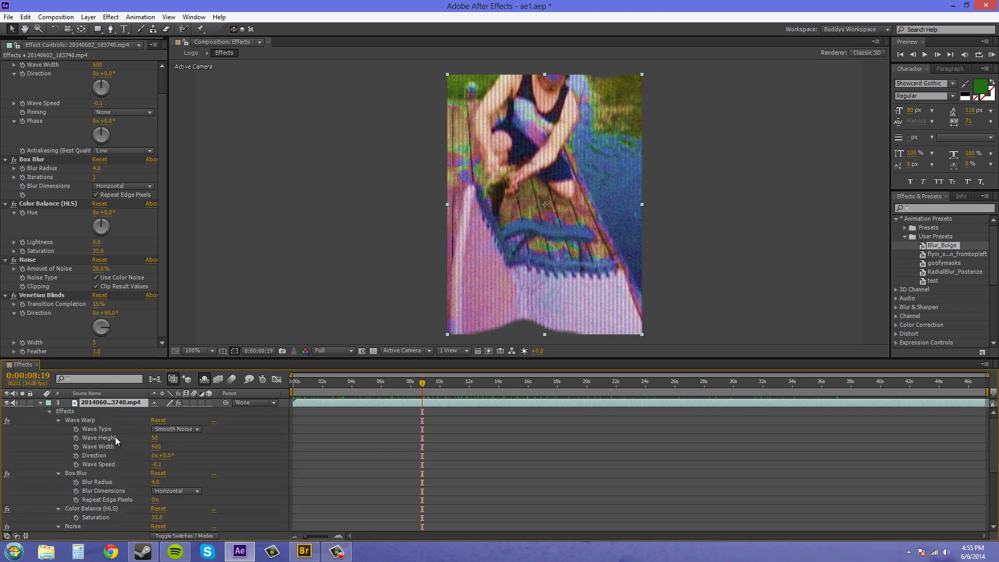
scroll(115, 437, down, 4)
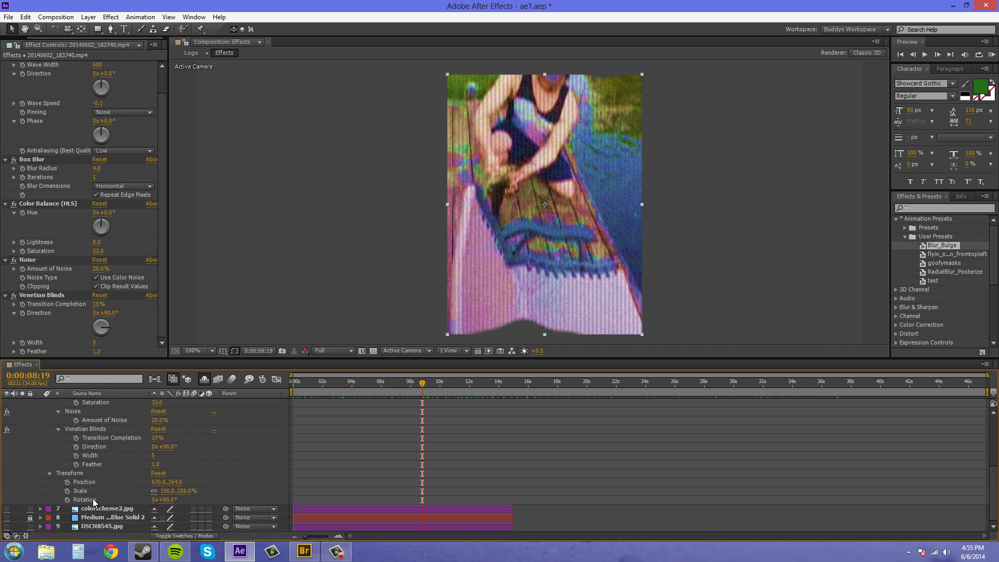
click(49, 474)
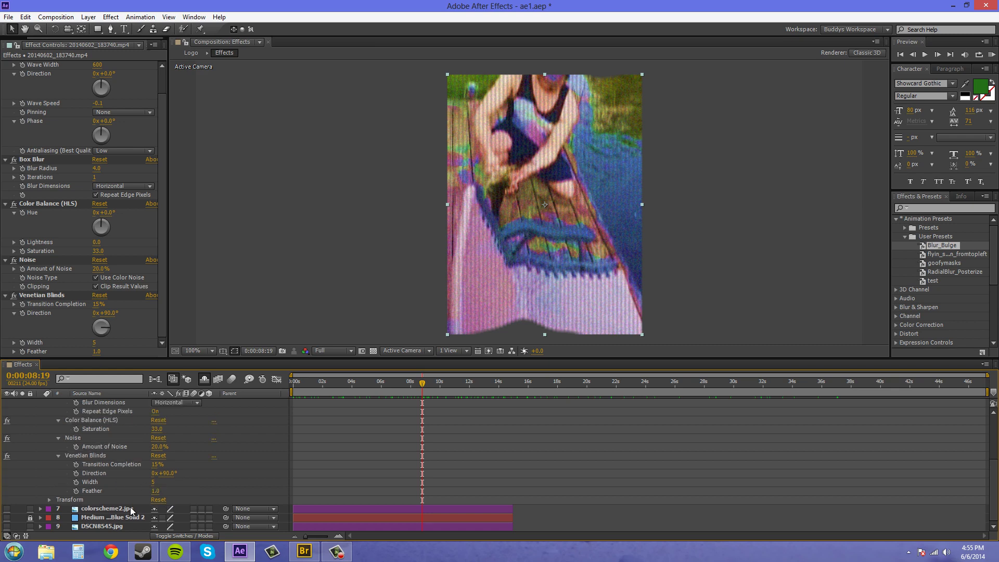
scroll(114, 468, up, 5)
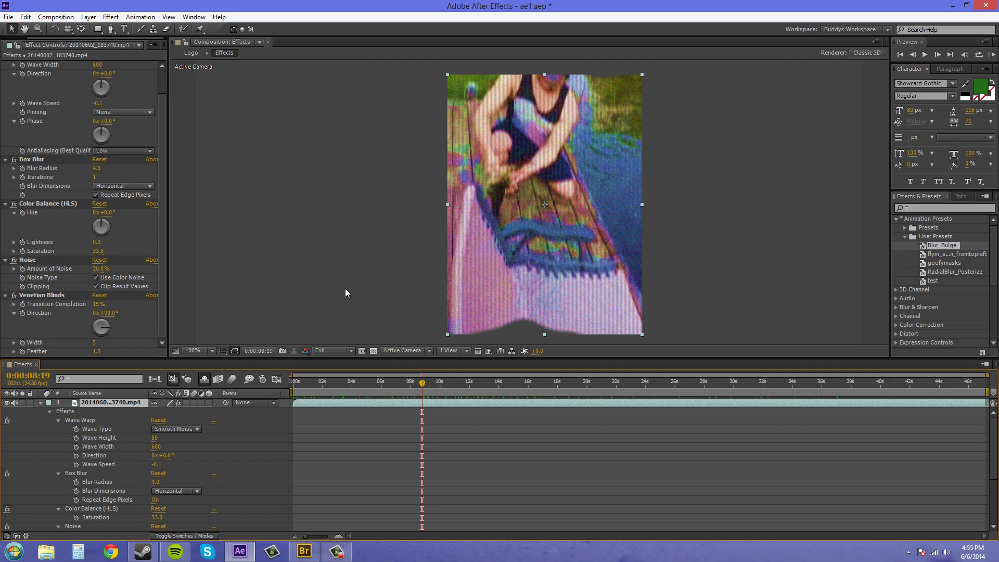
key(ctrl+shift+e)
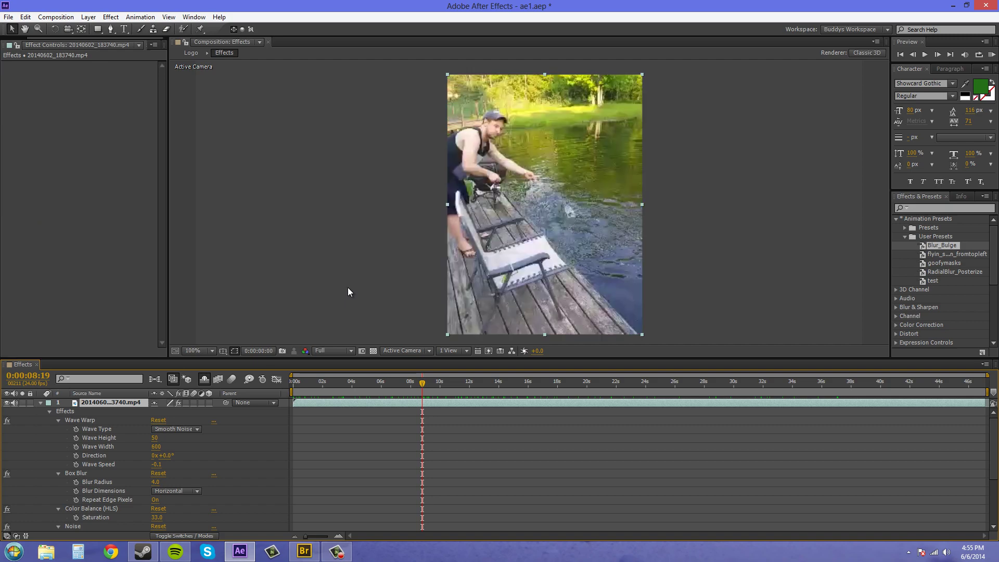
key(Home)
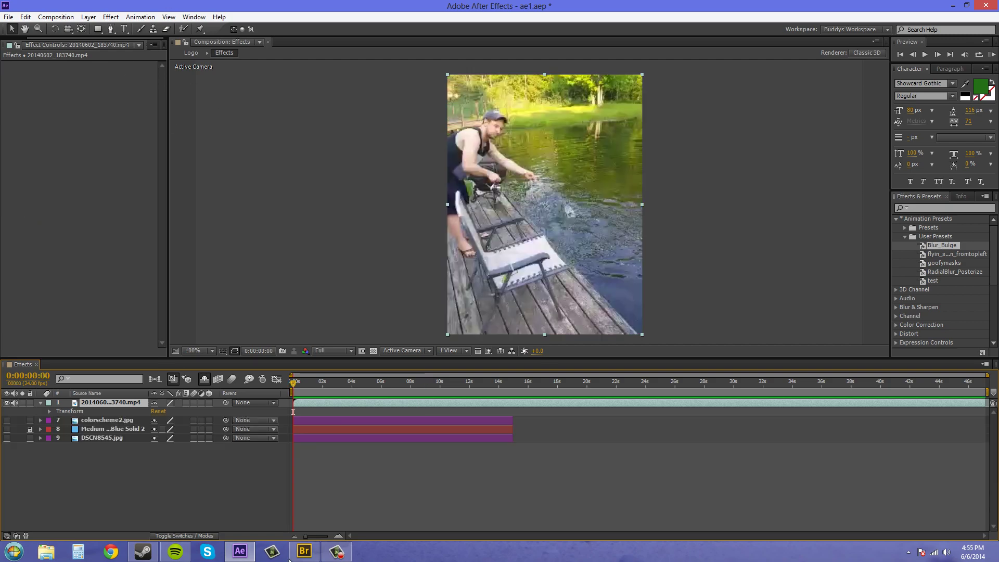
In Bridge, open Image - Creative and preview Cracked Tiles, Vignette Lighting and Mood Lighting - streaks
click(304, 552)
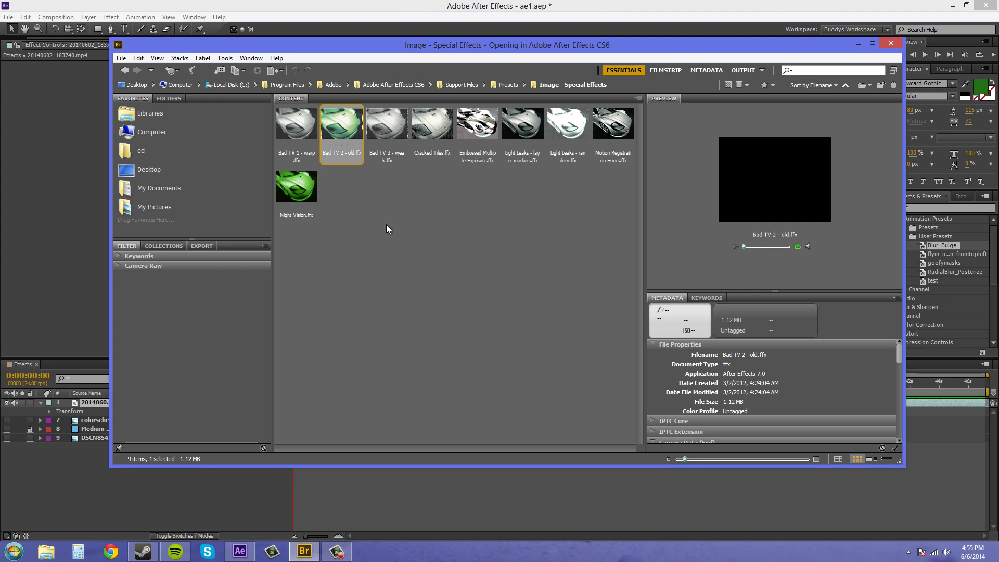
click(432, 127)
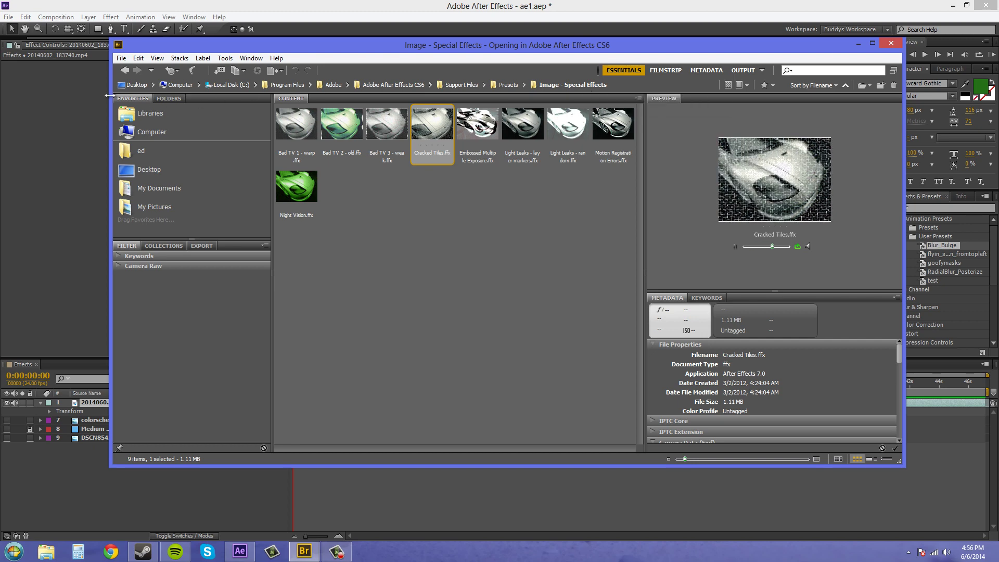
click(125, 72)
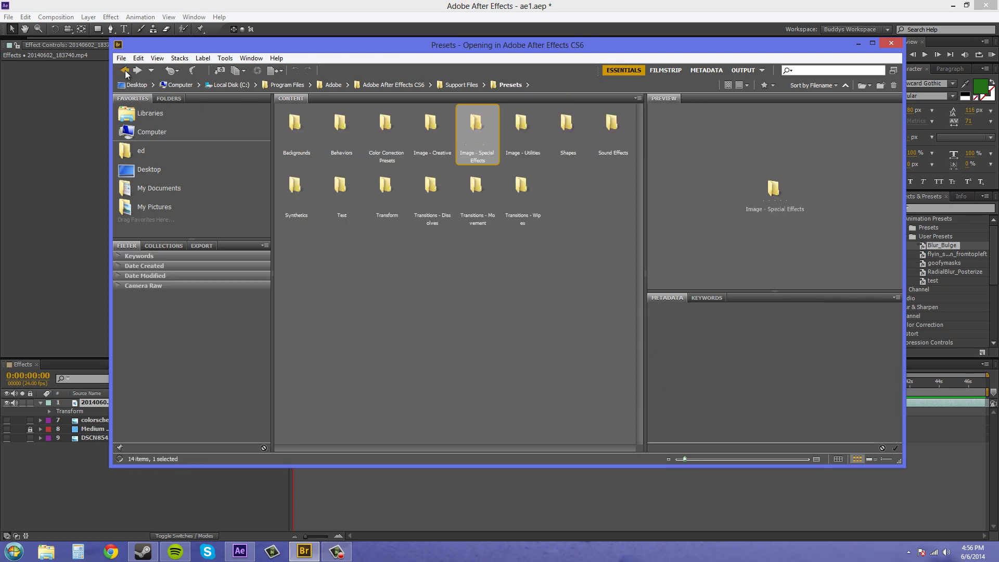
double_click(430, 132)
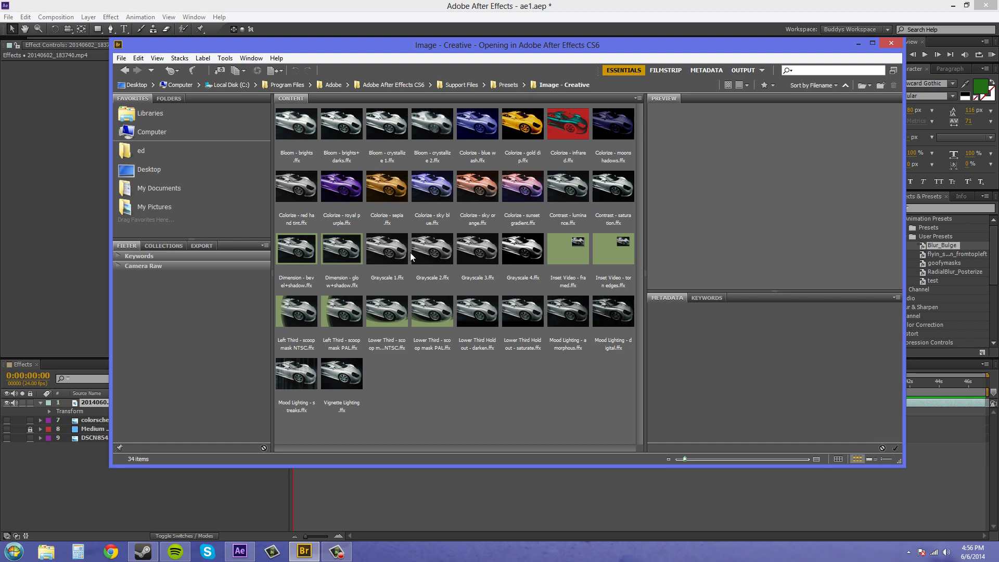
click(345, 379)
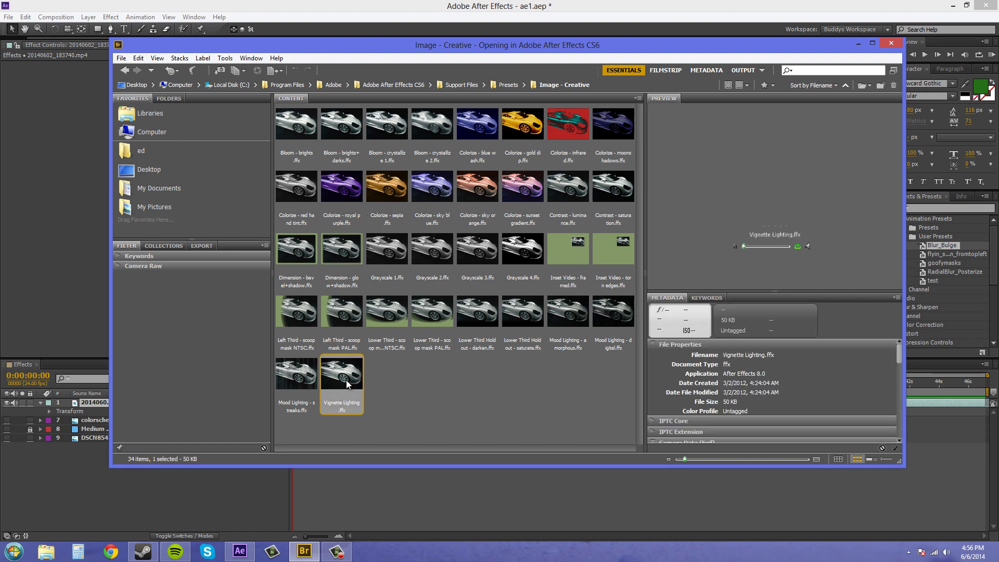
click(298, 377)
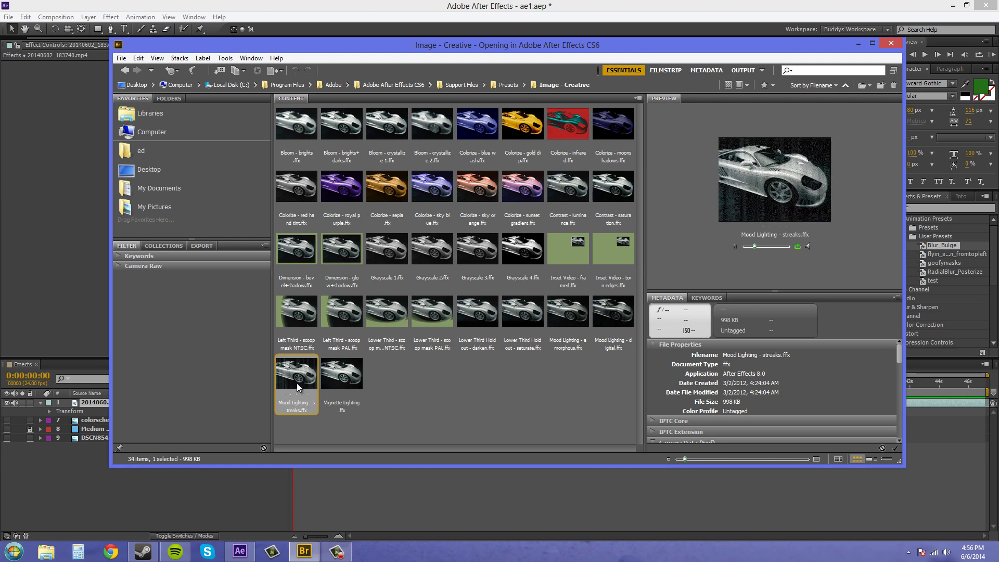
Apply Mood Lighting - streaks, move to 0:00:02:08, and show the layer's expression-driven properties
double_click(297, 383)
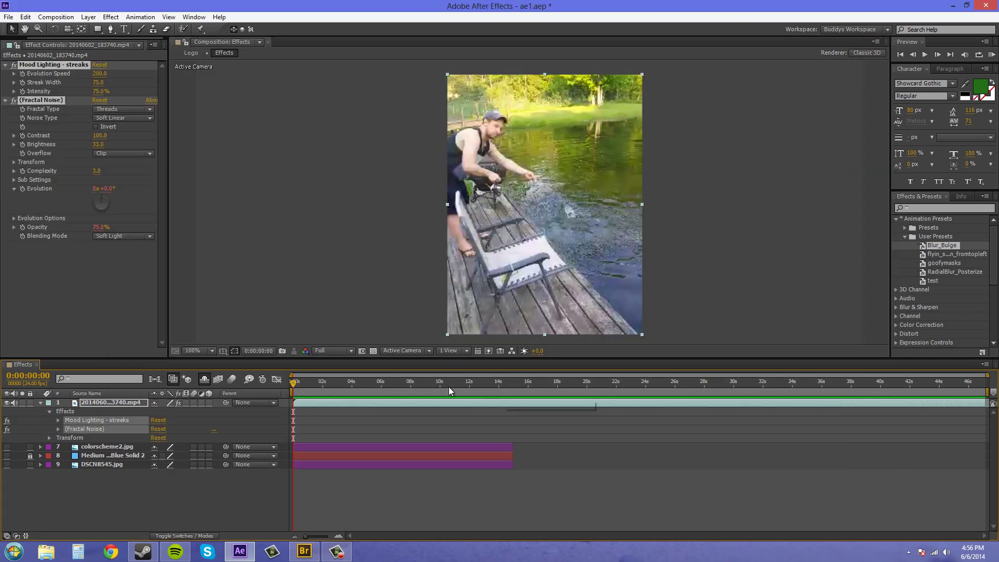
drag(299, 383, 327, 398)
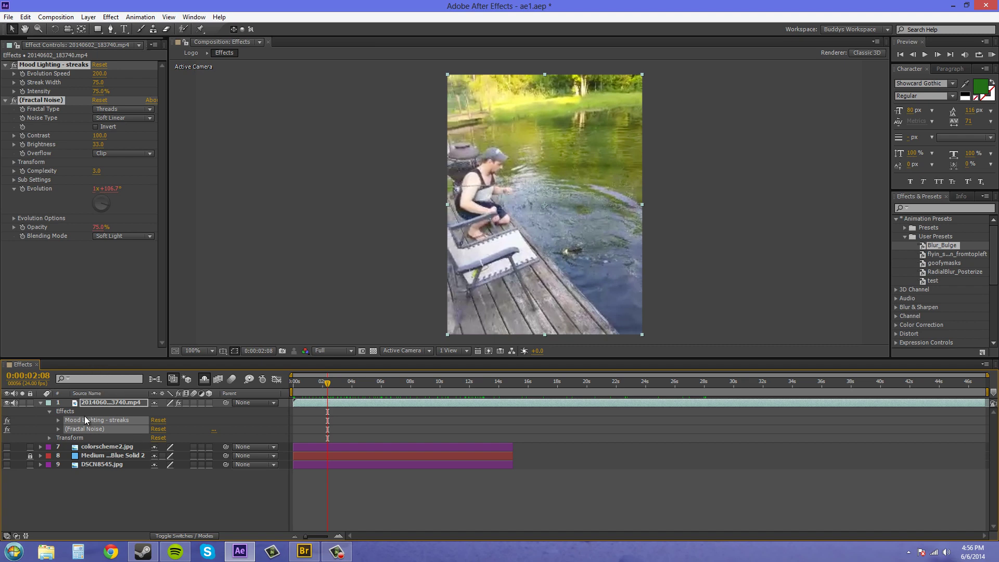
click(110, 403)
key(e)
key(e)
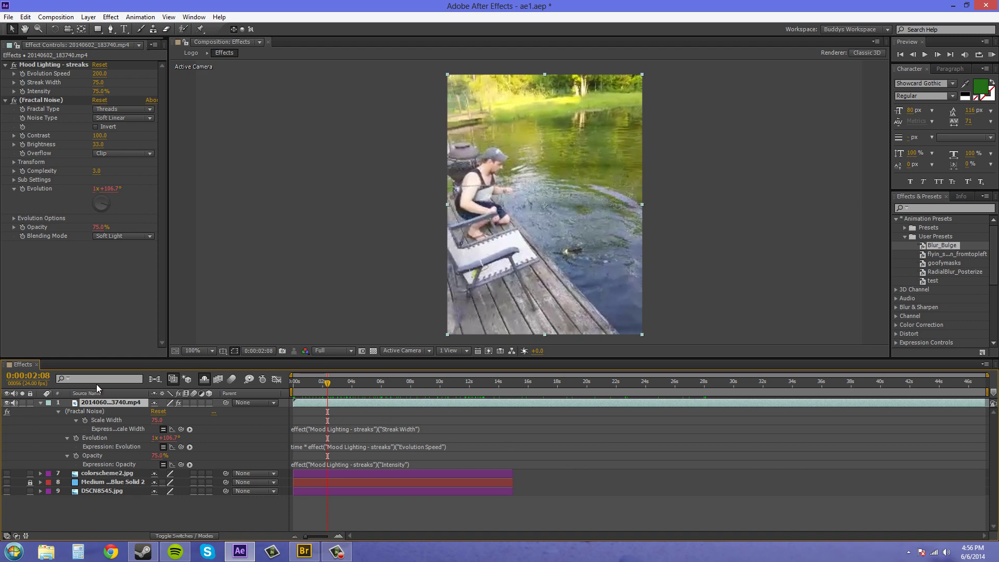
Reveal all modified properties and scroll through the Fractal Noise settings, including Scale Width 75.0
key(u)
key(u)
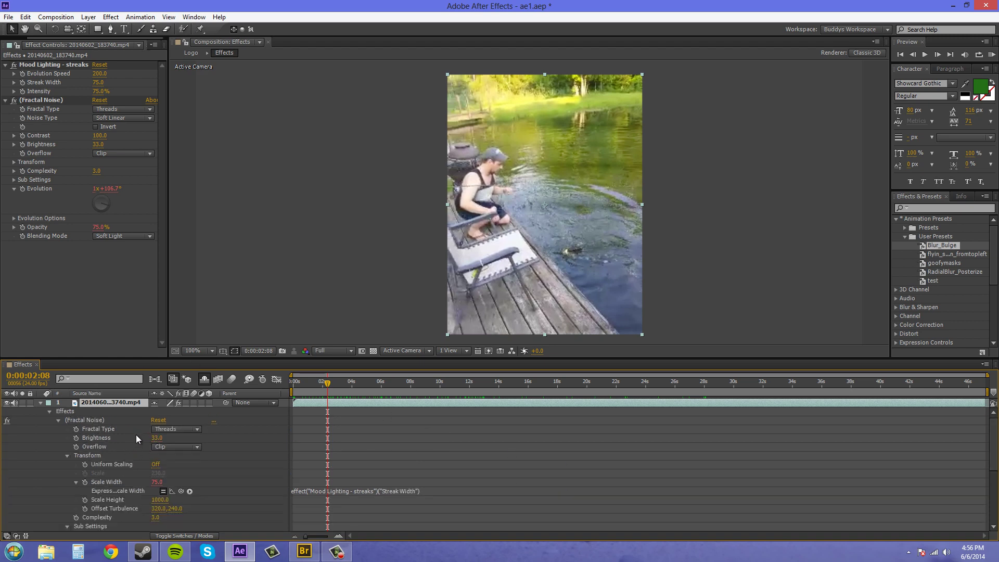
scroll(157, 448, down, 1)
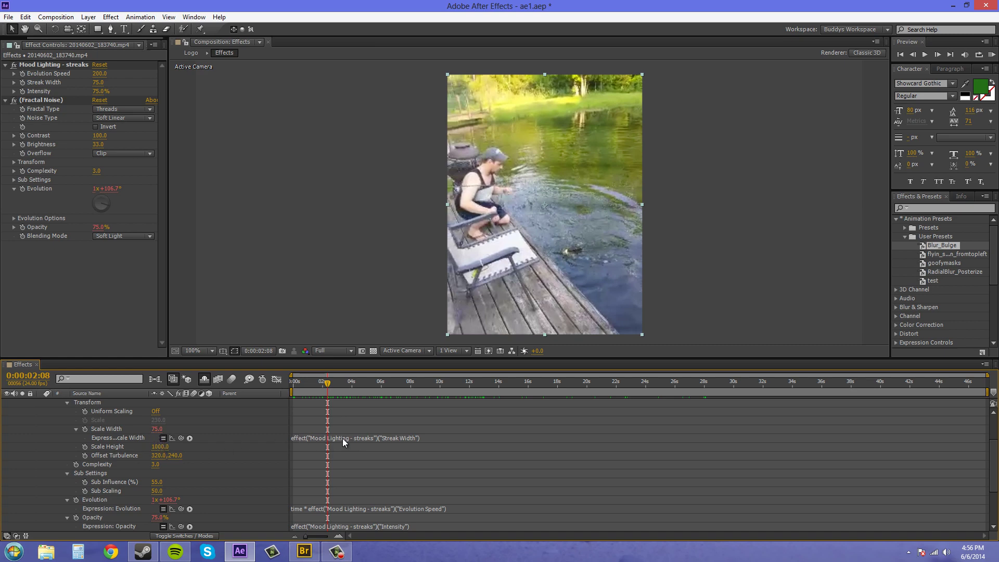
scroll(388, 469, down, 1)
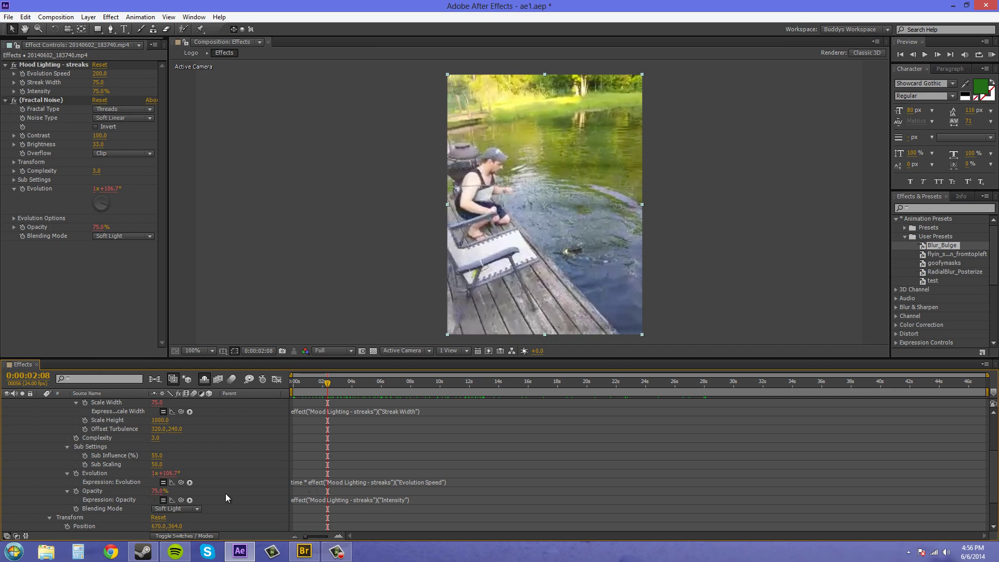
scroll(242, 495, down, 1)
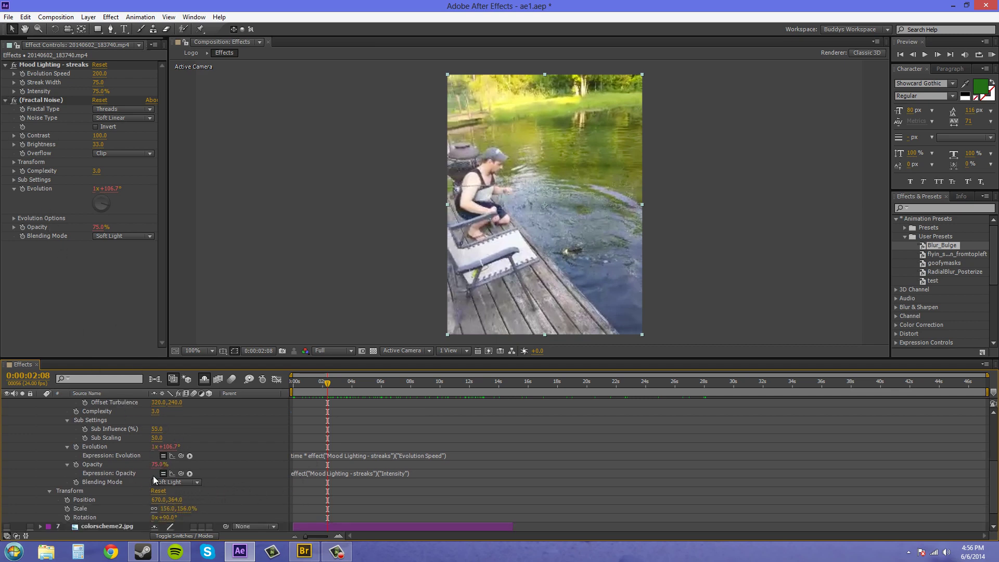
scroll(198, 466, up, 4)
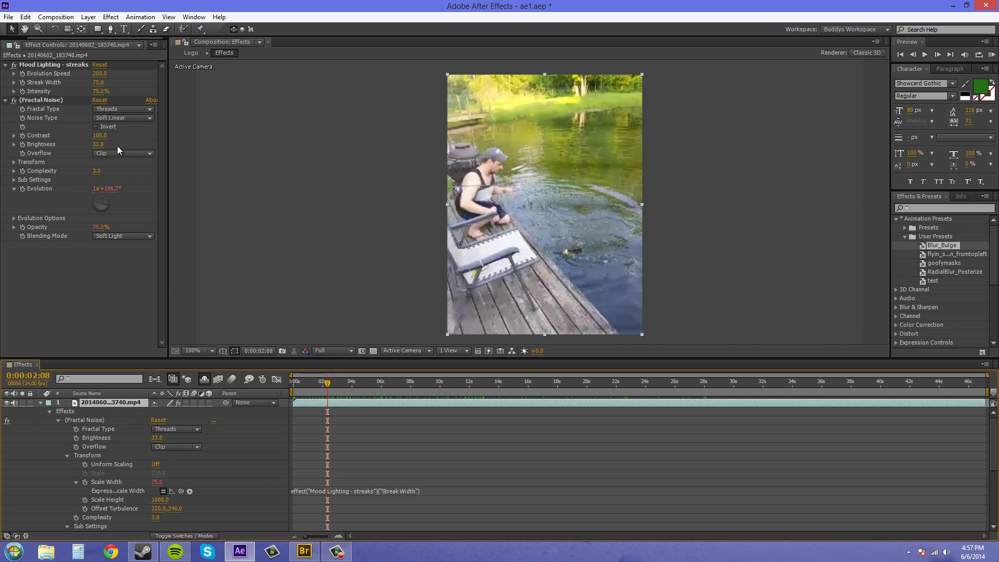
Switch back to Bridge and preview the Colorize - sunset gradient preset
click(304, 551)
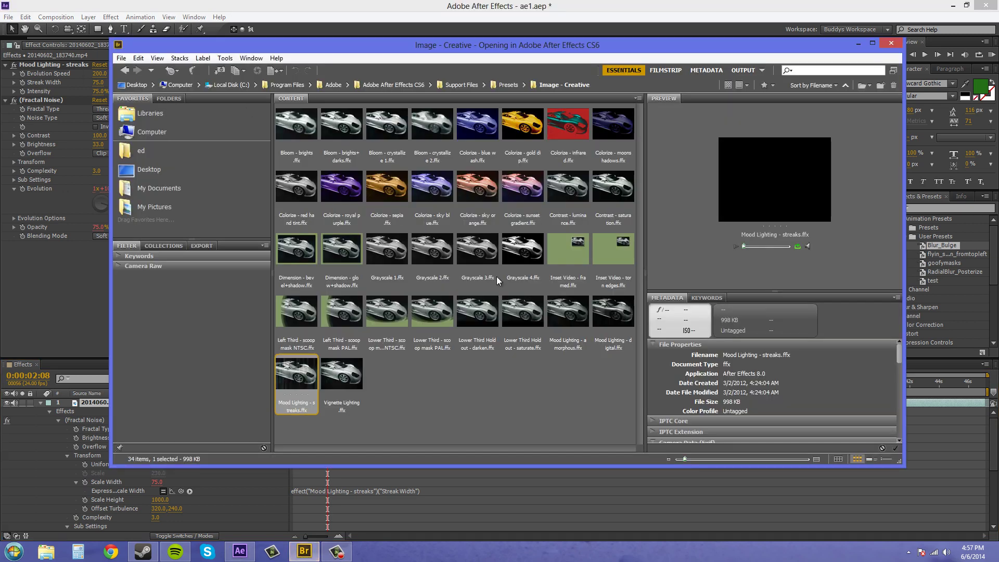
click(523, 189)
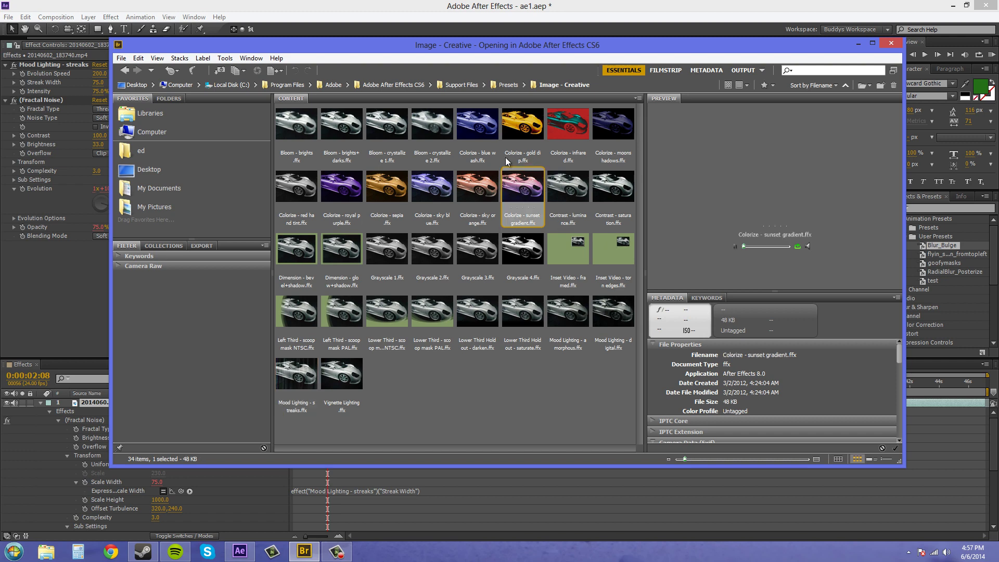